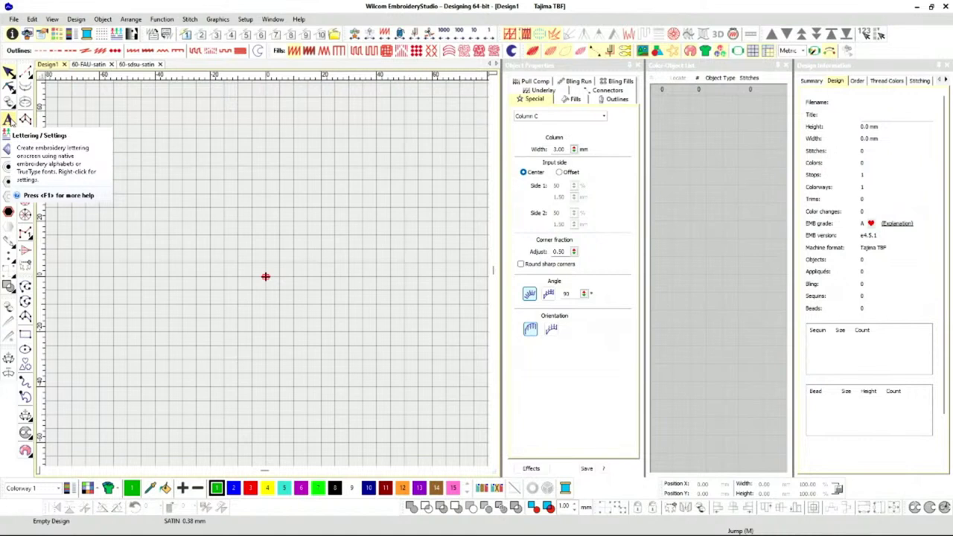
- Start a new lettering object and enter SDSU as its text
click(8, 121)
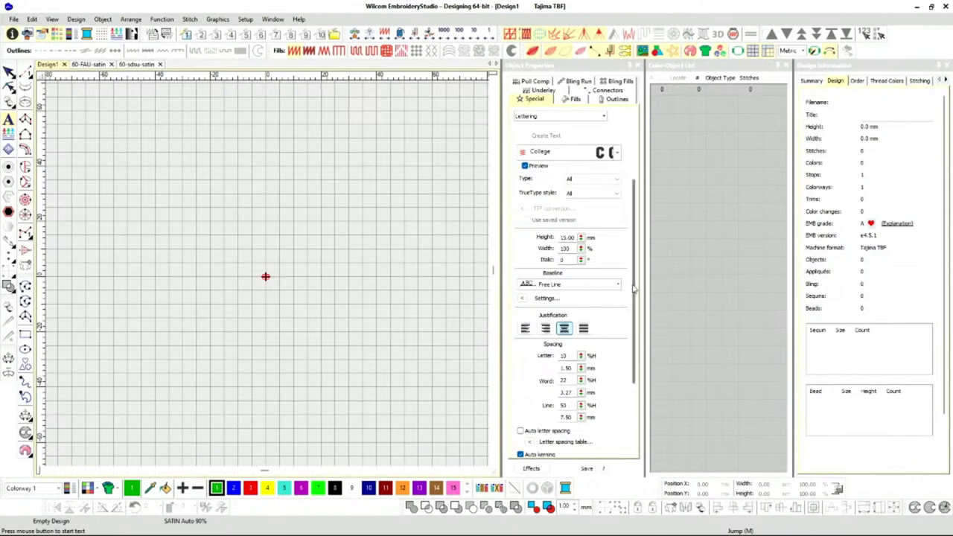
scroll(632, 254, up, 3)
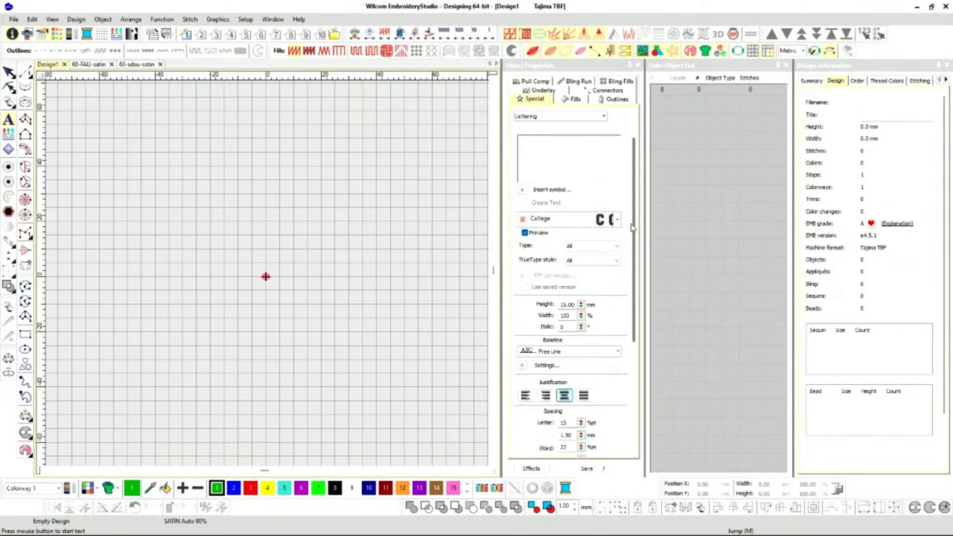
click(545, 165)
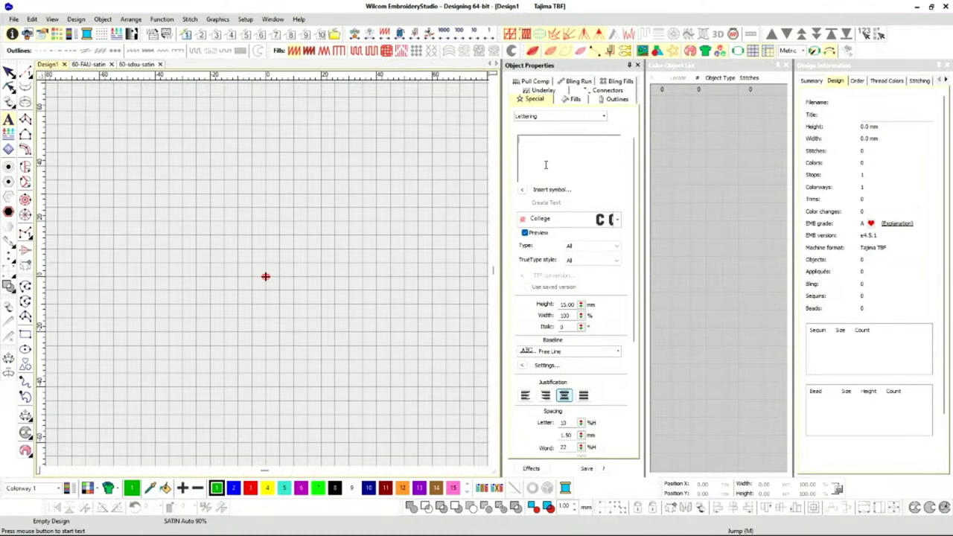
text(SDS)
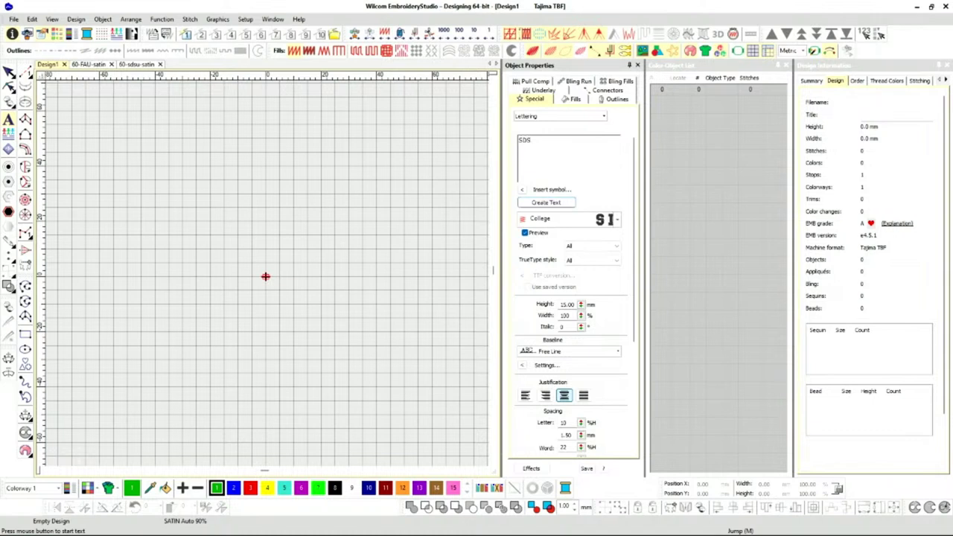
text(U)
- Set the lettering font to the TrueType font Sports World
click(618, 221)
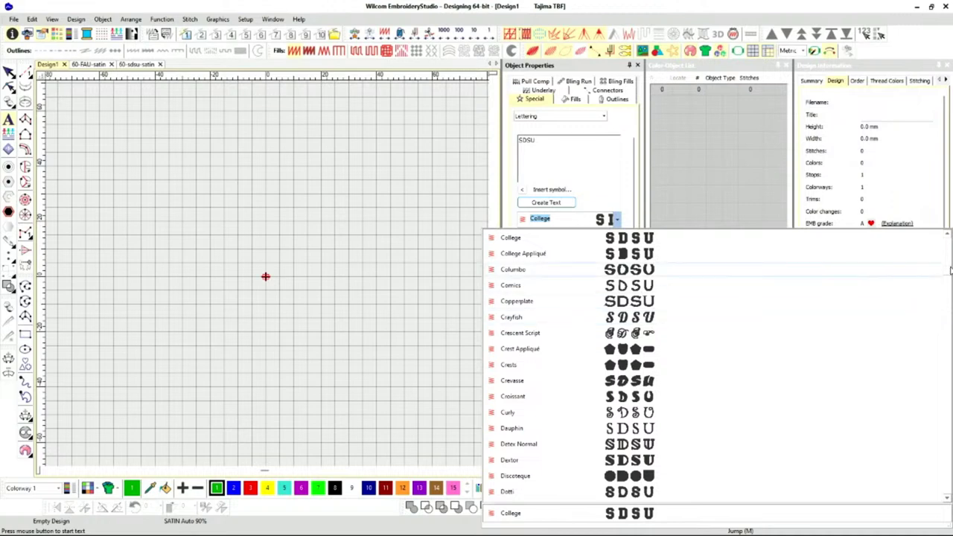
drag(950, 277, 949, 479)
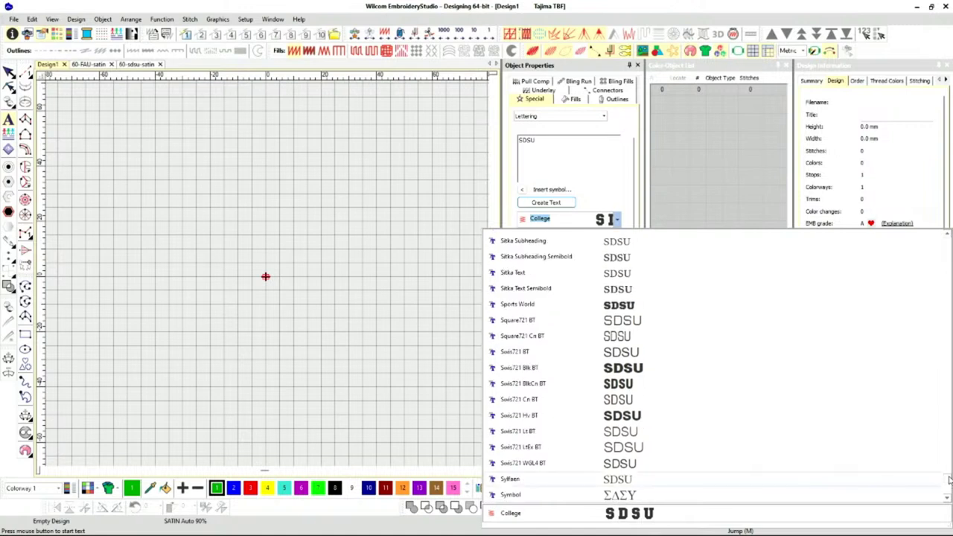
click(519, 304)
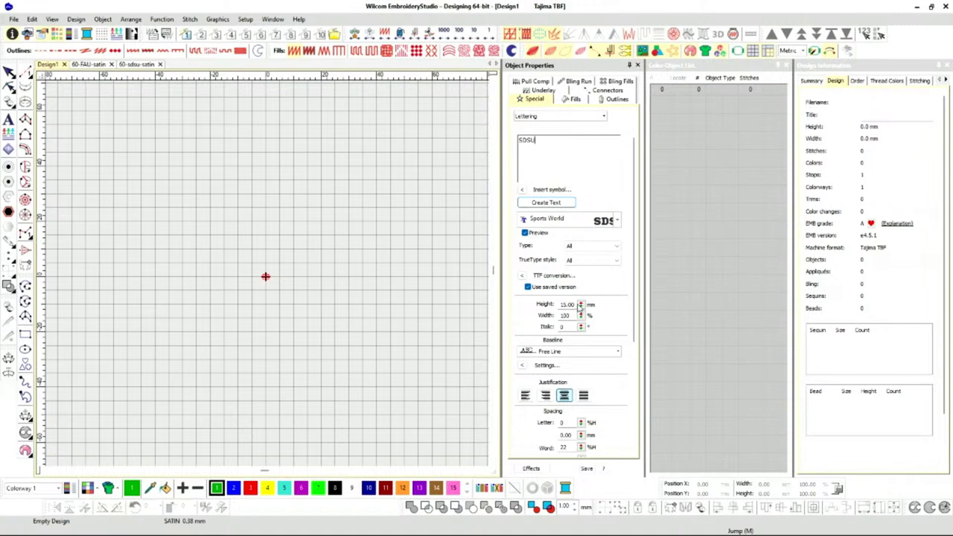
- Switch the measurement units to U.S. and set the lettering height to 1 inch
click(804, 50)
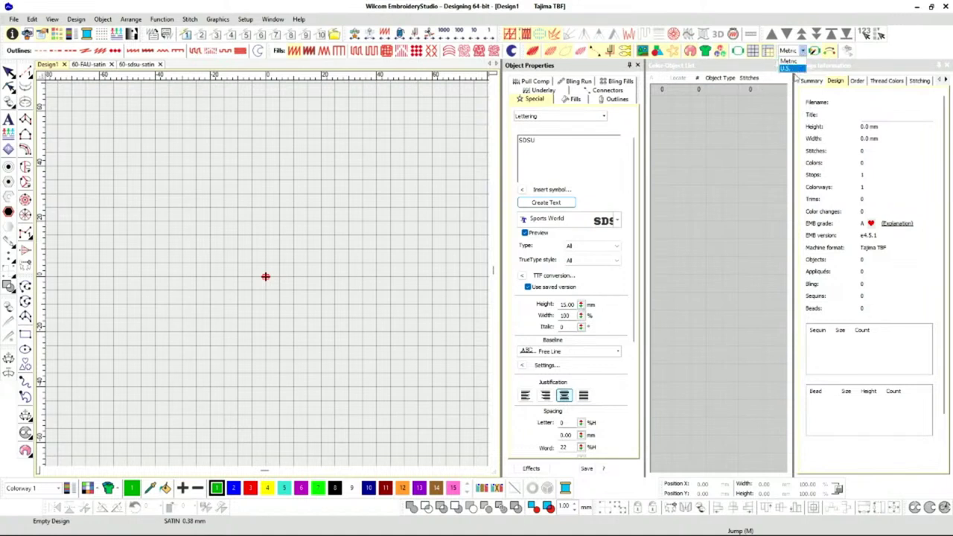
click(788, 68)
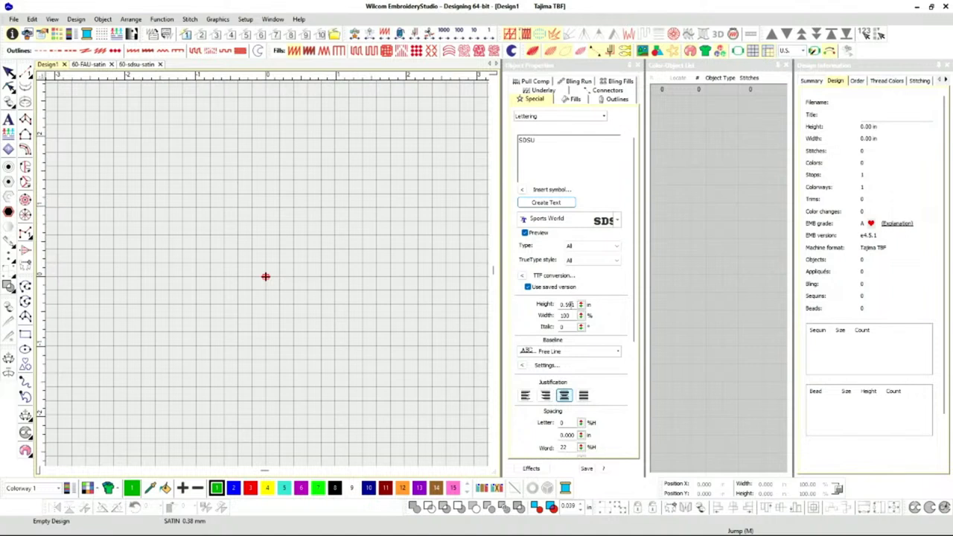
drag(573, 305, 552, 310)
text(1)
mouse_move(634, 326)
mouse_down()
mouse_move(639, 439)
mouse_move(646, 324)
mouse_up()
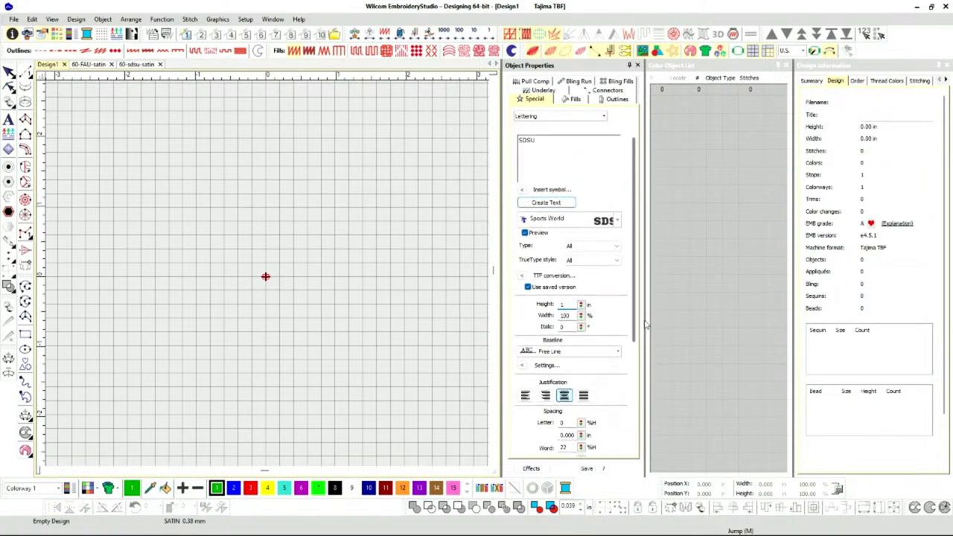
- Create the SDSU lettering and place it at the design origin
click(525, 208)
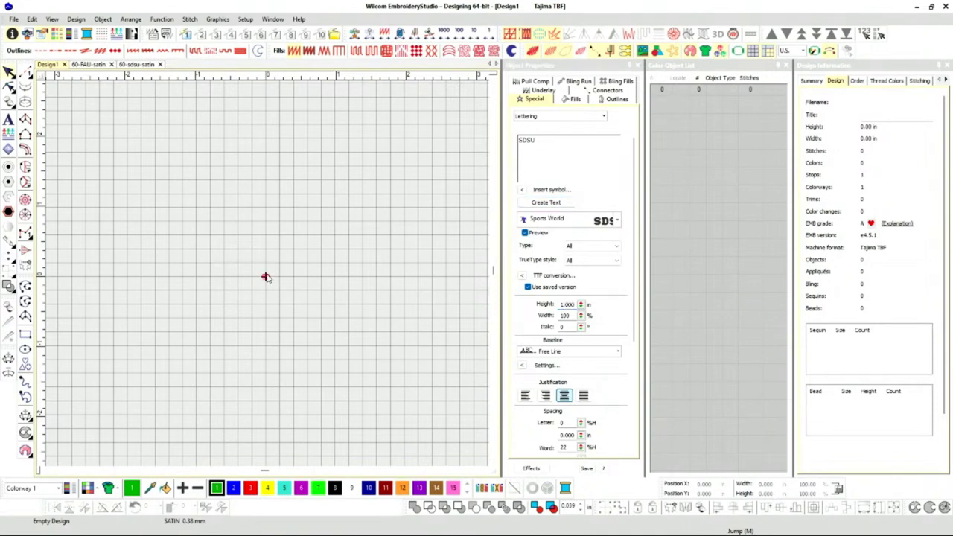
click(551, 203)
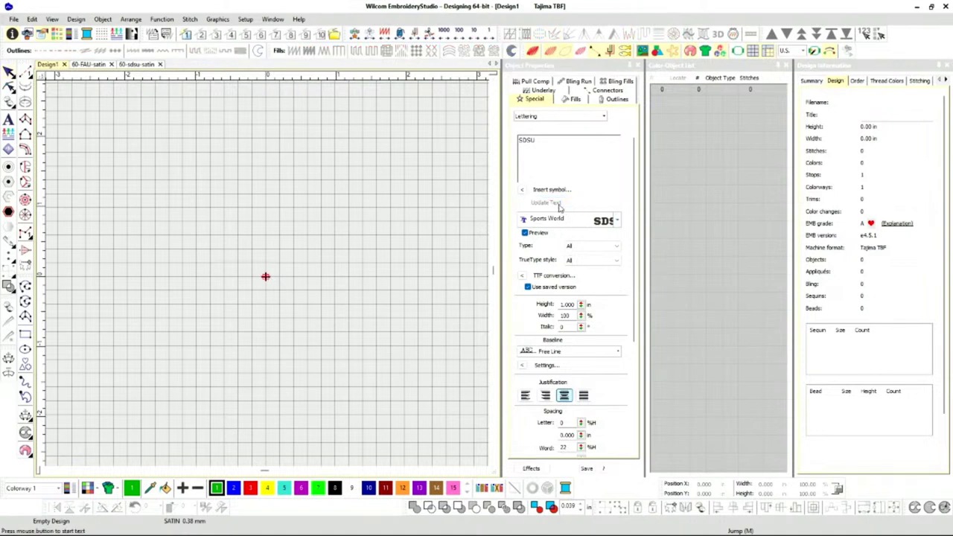
click(266, 276)
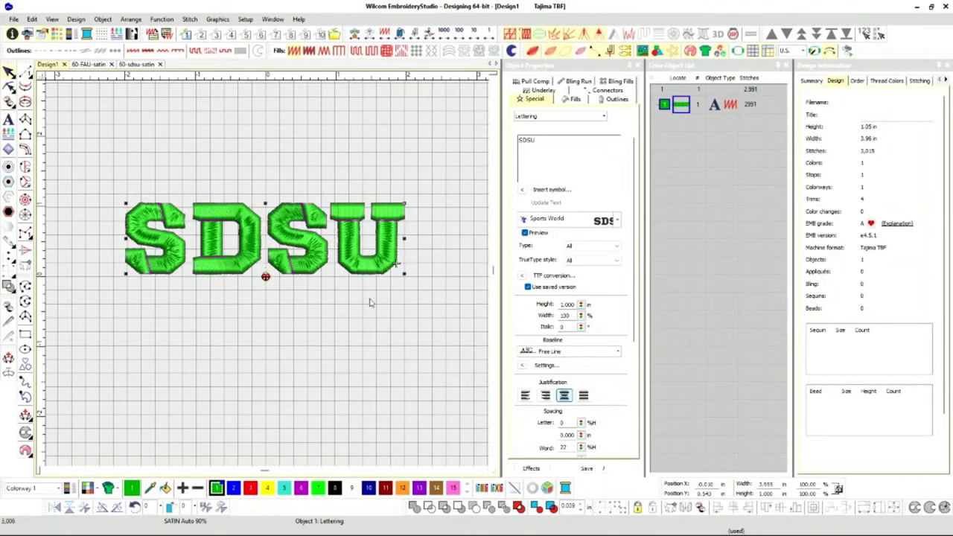
- Close Design Information to give the design area more room around the lettering
click(946, 66)
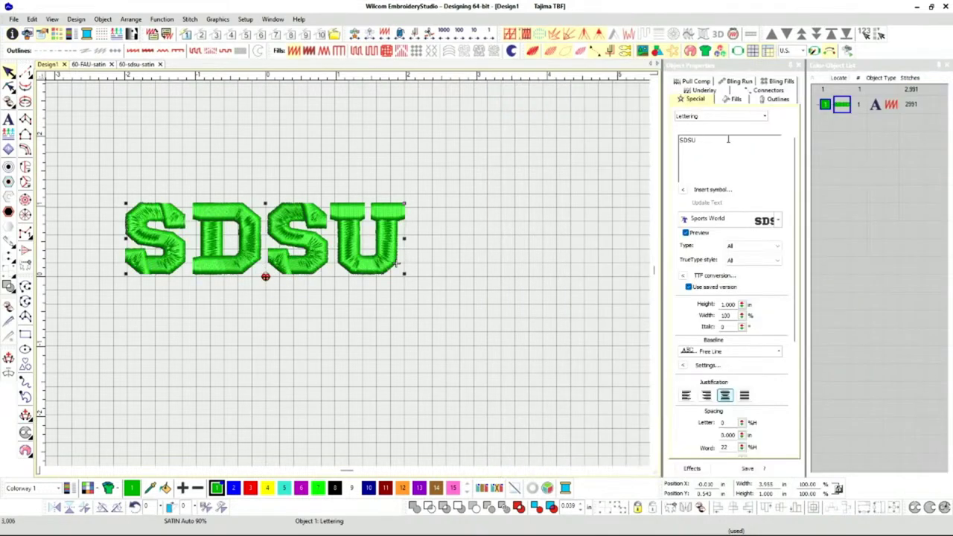
key(0)
scroll(348, 278, down, 1)
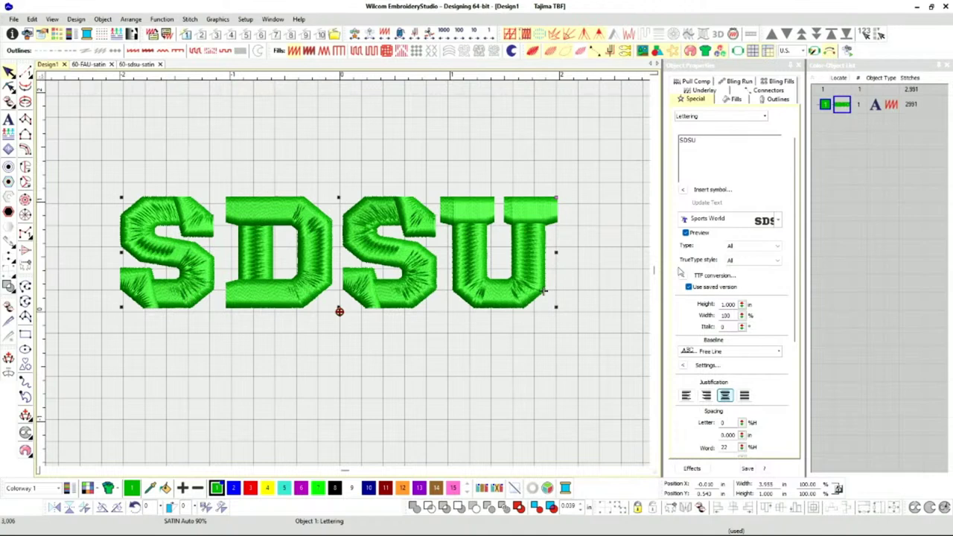
click(777, 221)
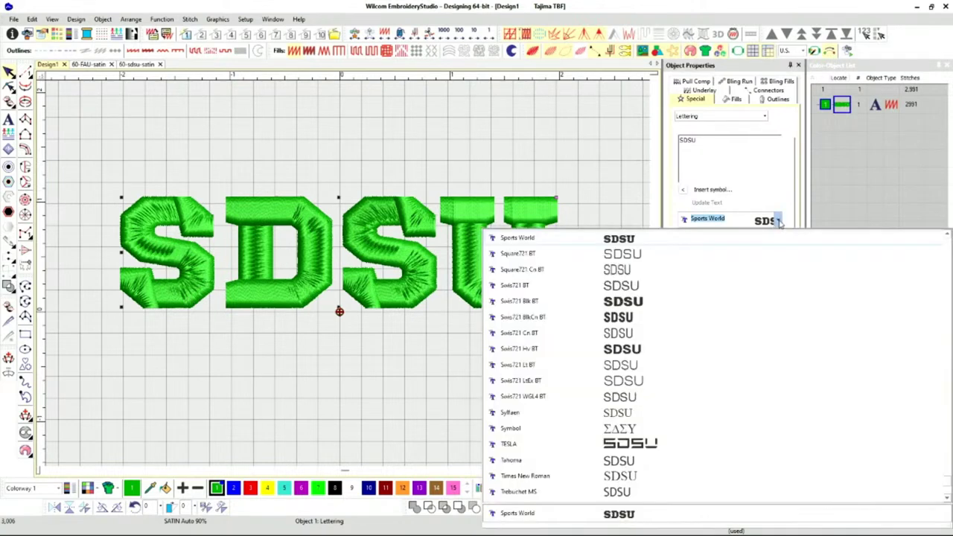
click(778, 221)
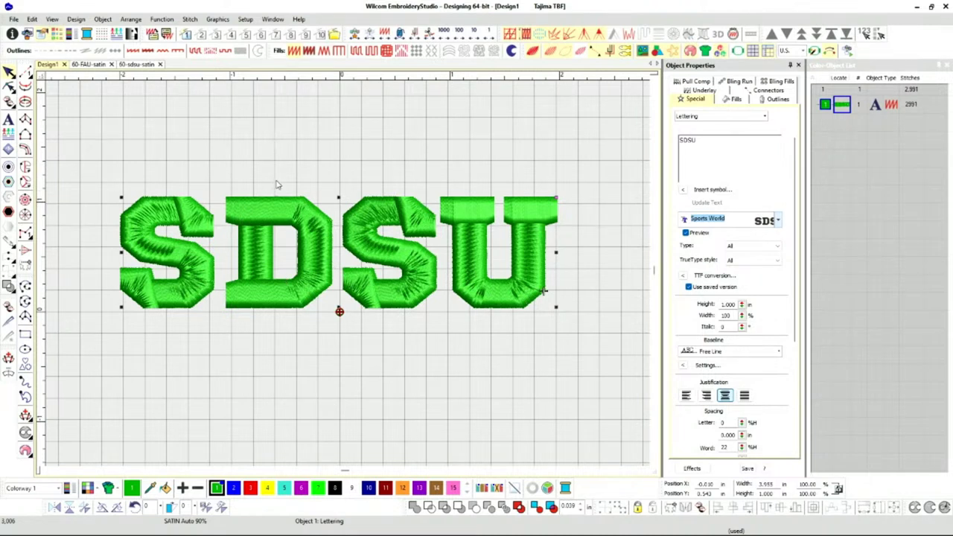
text(Tahoma)
- Recolor the SDSU lettering dark red with thread color 11 and deselect it
click(256, 153)
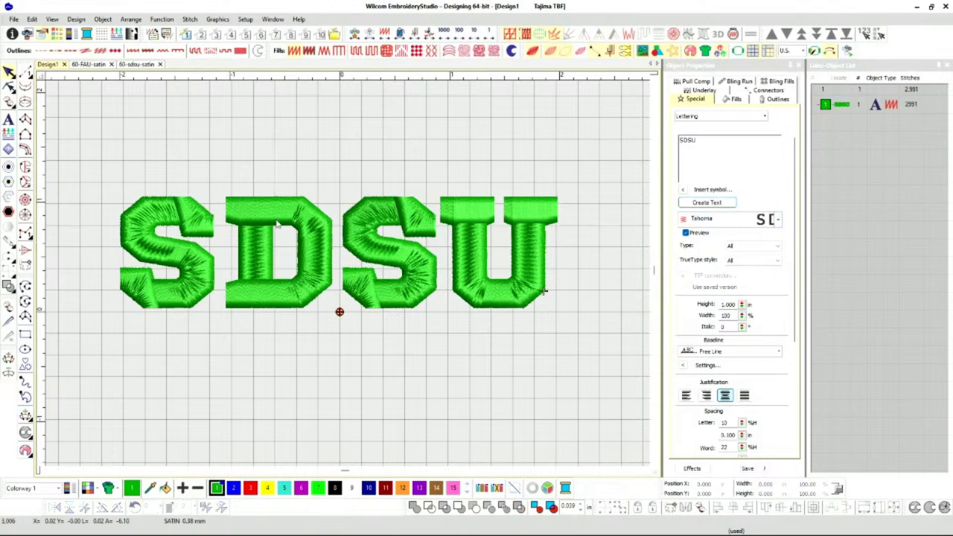
click(827, 106)
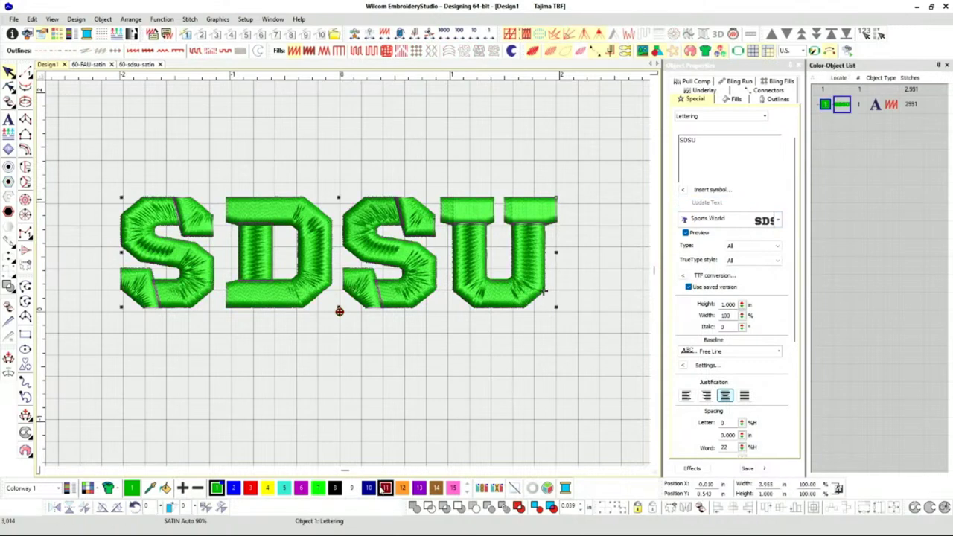
click(324, 389)
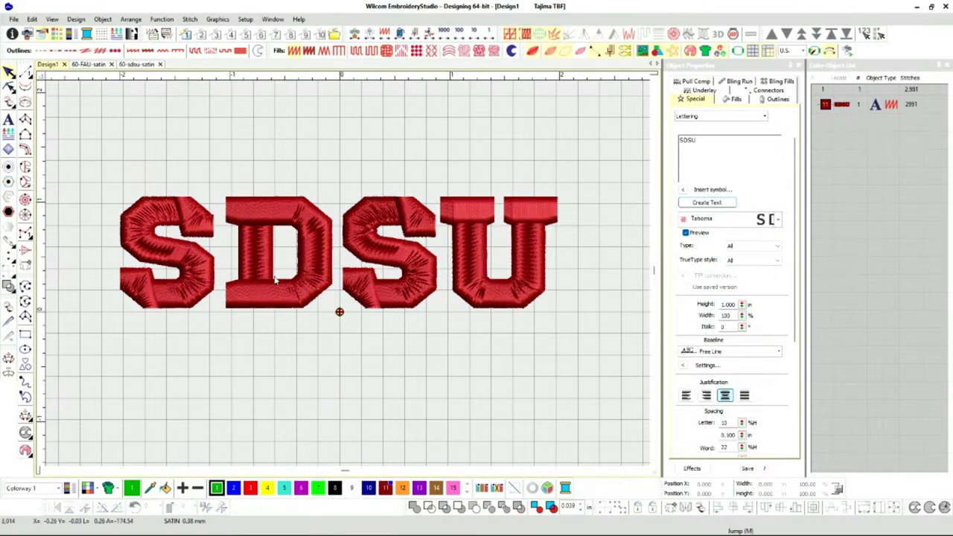
- Examine the stitches and object outlines of the SDSU letters, with and without the realistic stitch view
scroll(260, 271, up, 3)
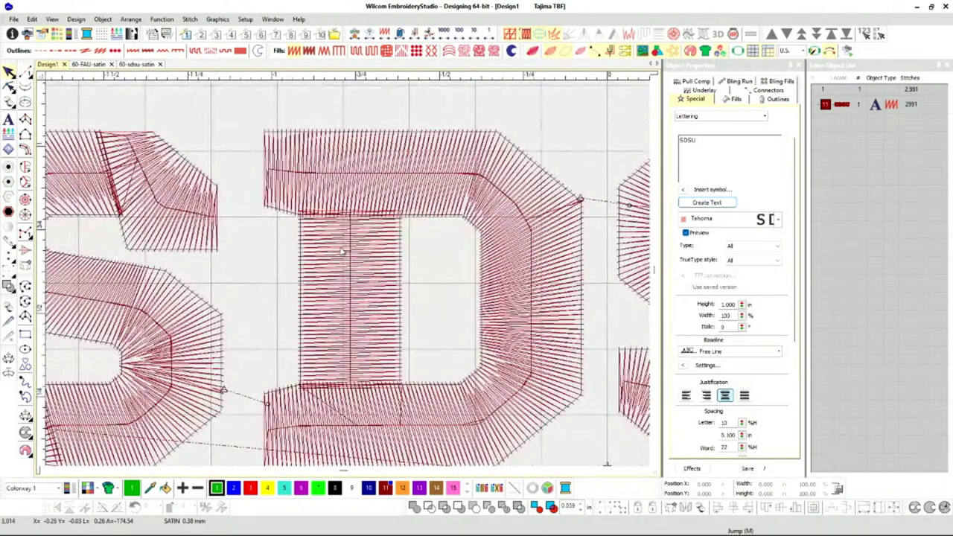
key(s)
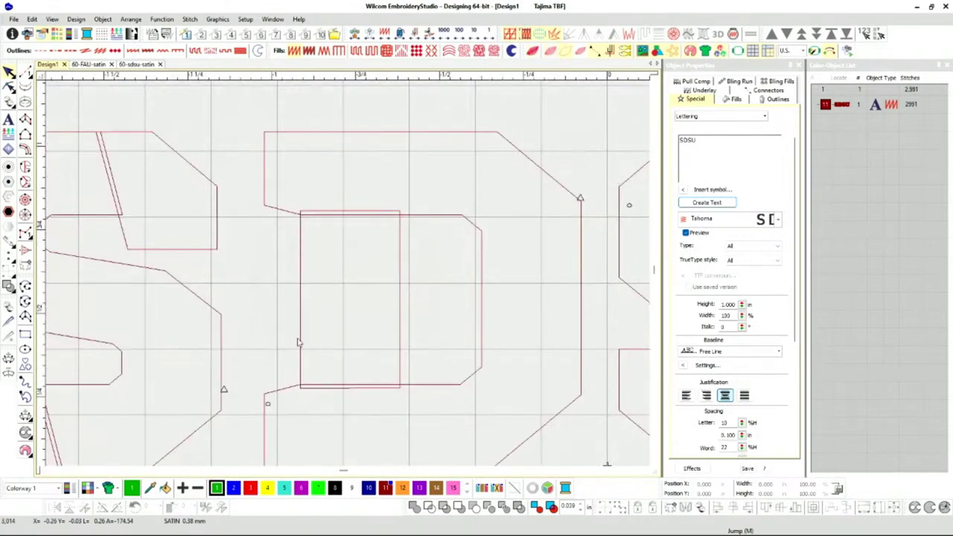
scroll(384, 298, down, 1)
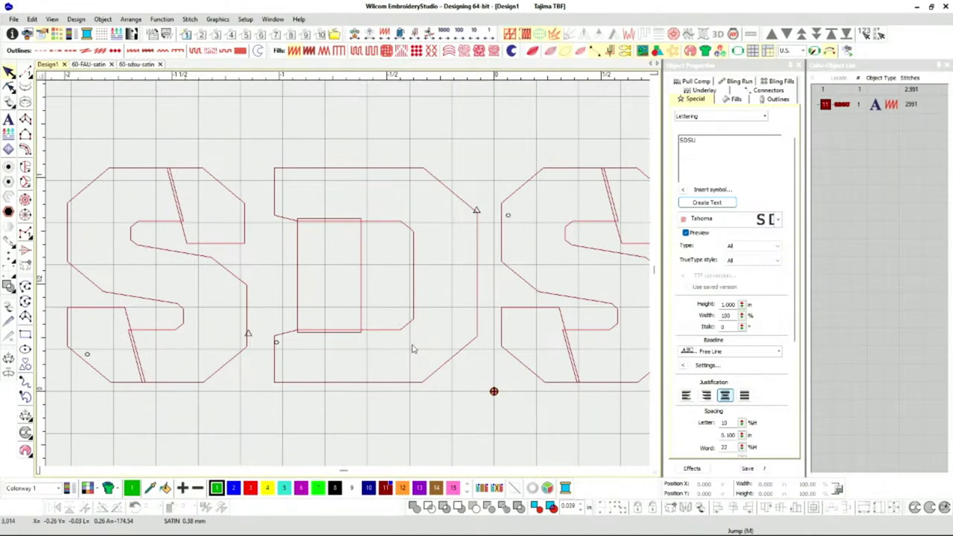
key(s)
key(t)
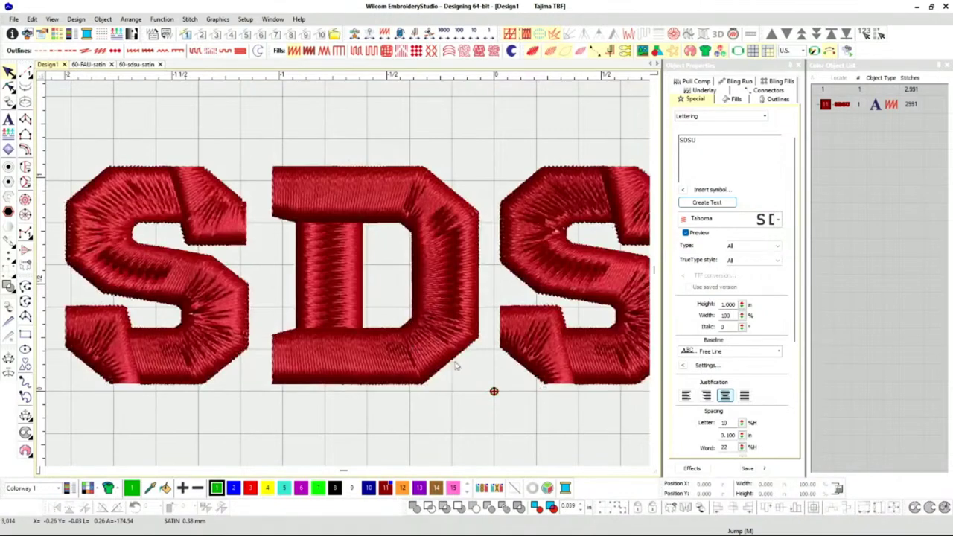
key(0)
scroll(347, 277, down, 1)
scroll(347, 277, down, 1)
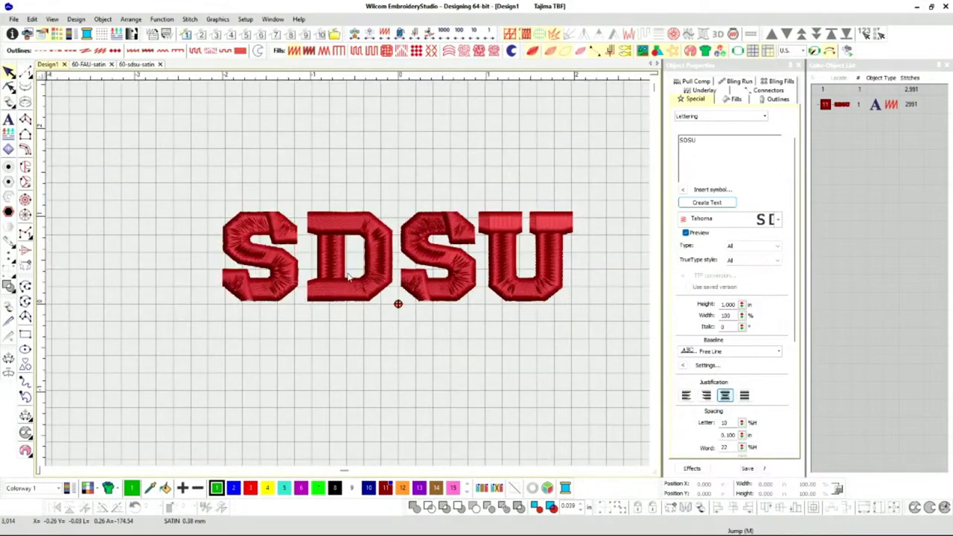
scroll(365, 277, up, 2)
scroll(365, 277, down, 1)
scroll(348, 278, up, 1)
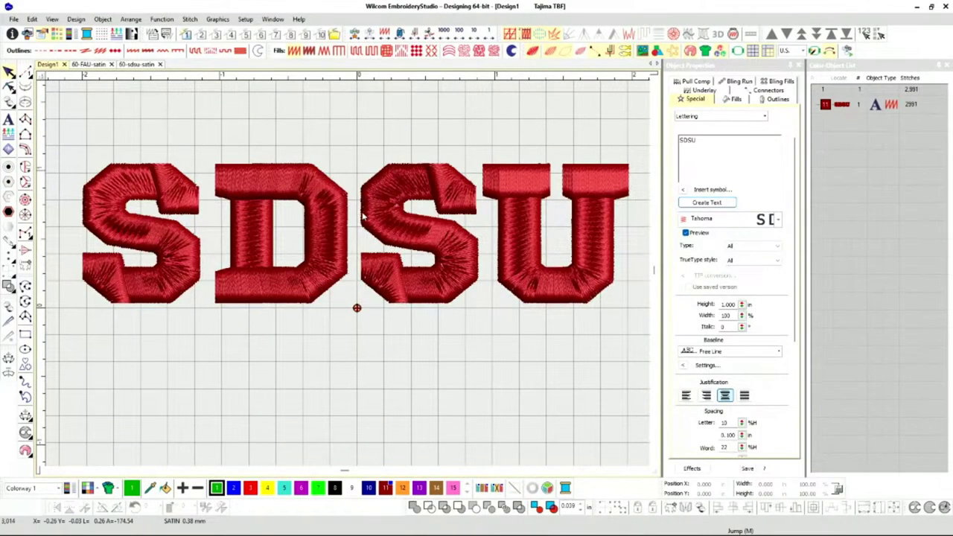
- Create Run offsets at 0.000 in around the SDSU lettering and its holes, keeping the original, and recolor them black with color 8
click(327, 258)
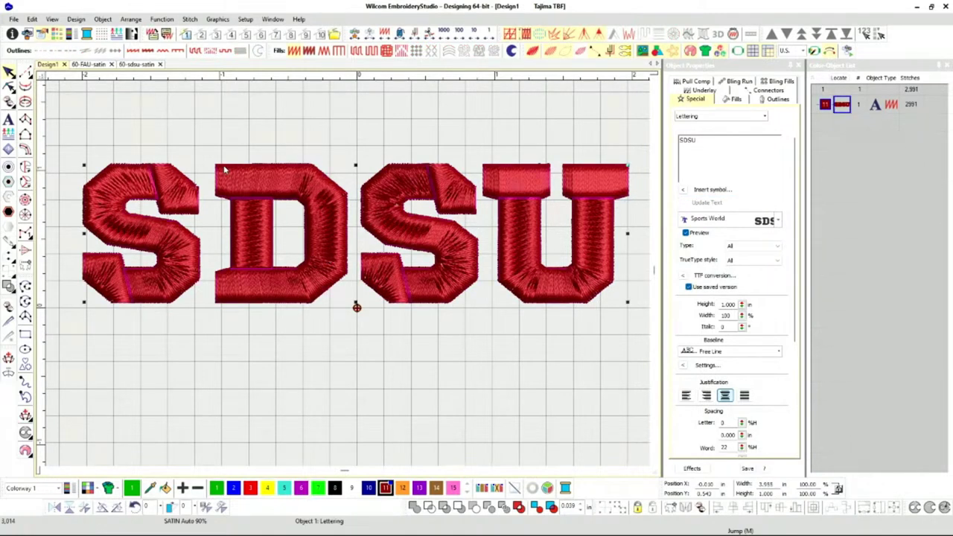
click(9, 182)
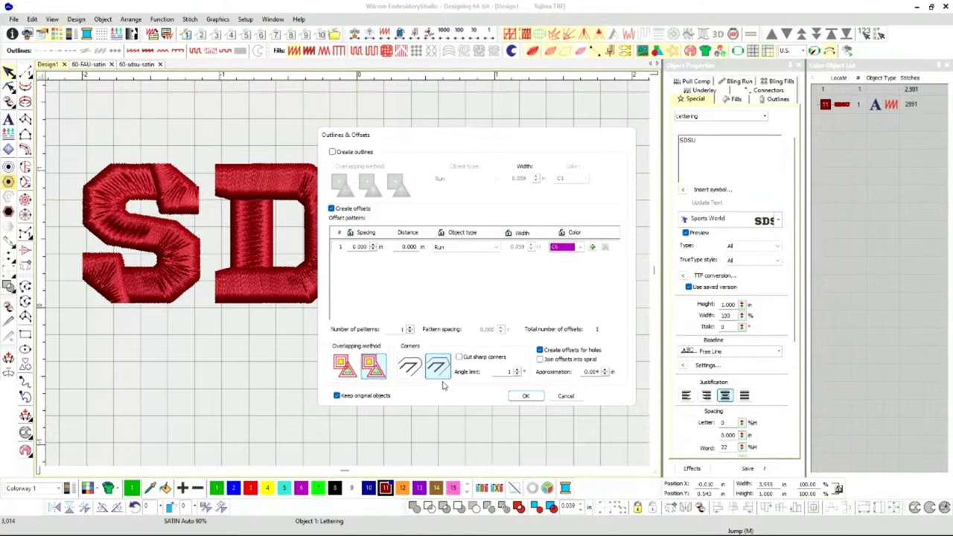
click(526, 396)
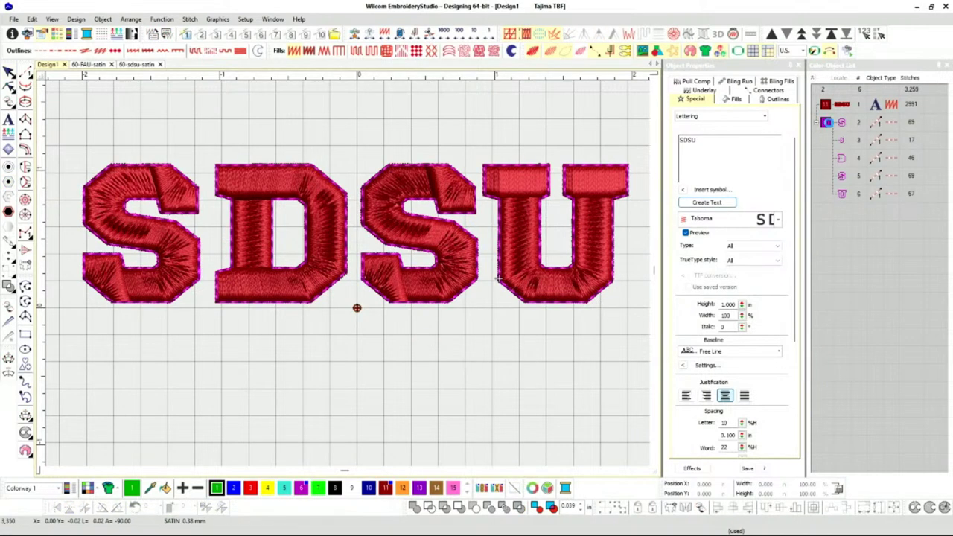
click(828, 124)
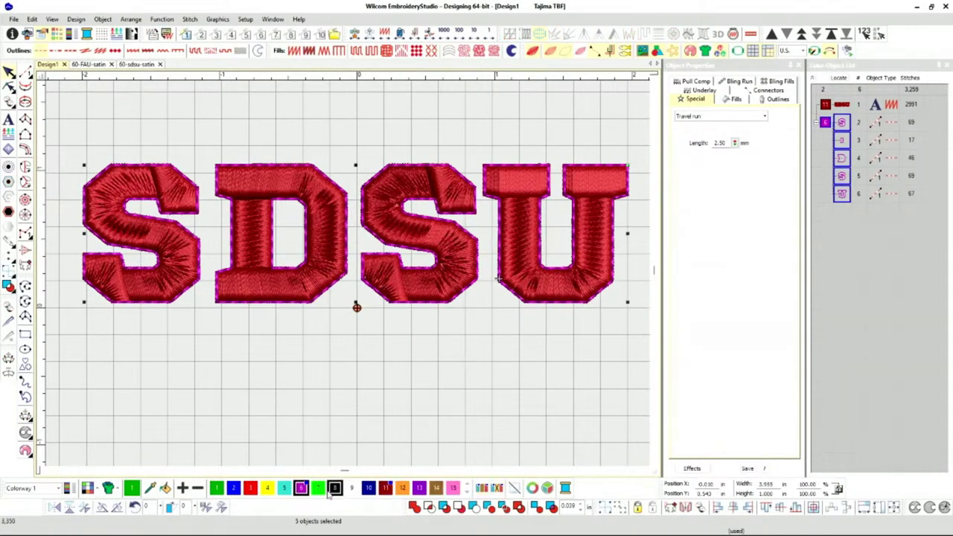
click(334, 489)
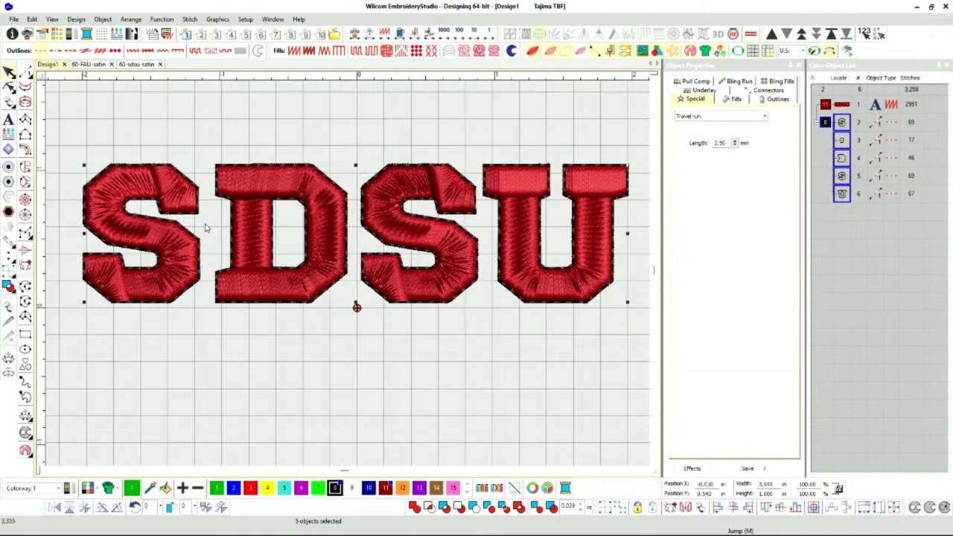
- Hide the red SDSU lettering object so only its black outlines are displayed
click(825, 104)
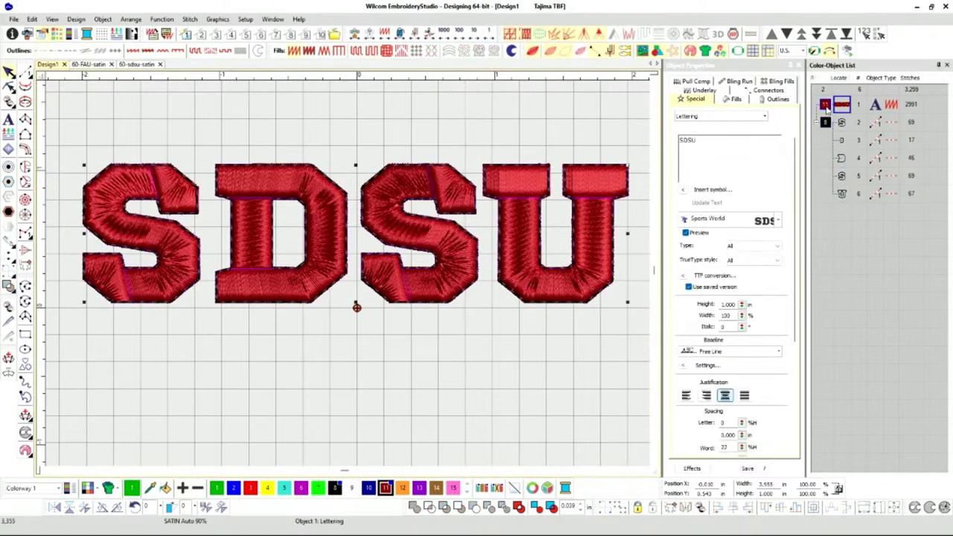
right_click(825, 104)
click(852, 251)
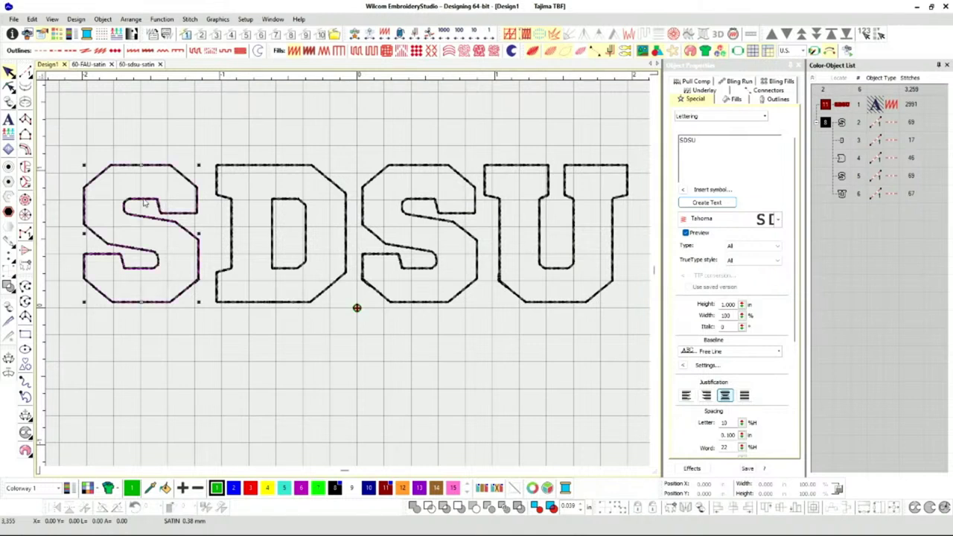
- Select the black run outline of the first S and examine its shape up close
click(146, 204)
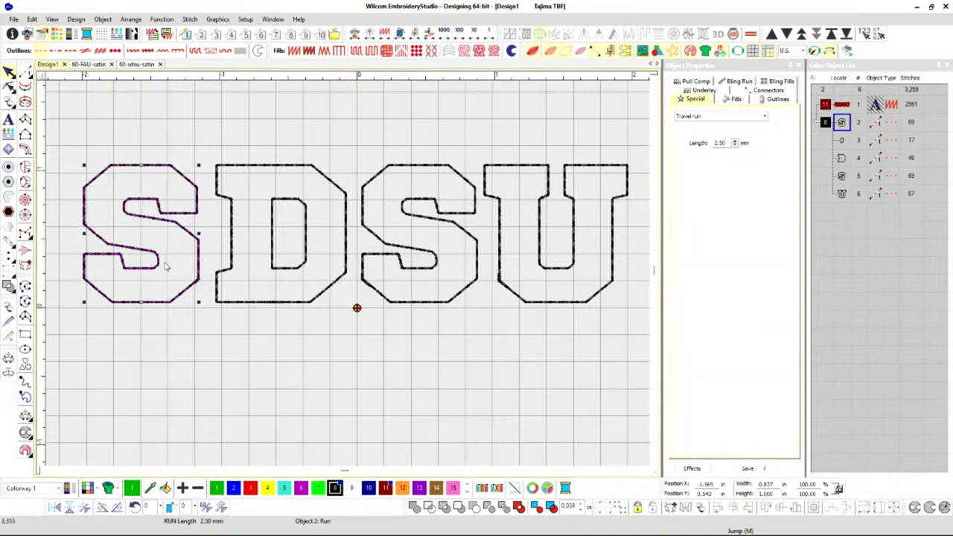
scroll(166, 267, up, 1)
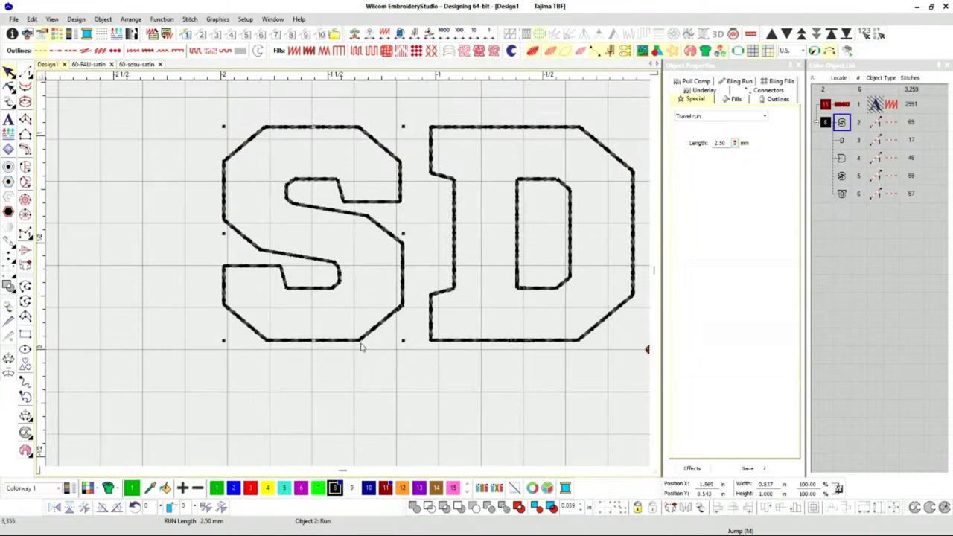
scroll(381, 319, down, 3)
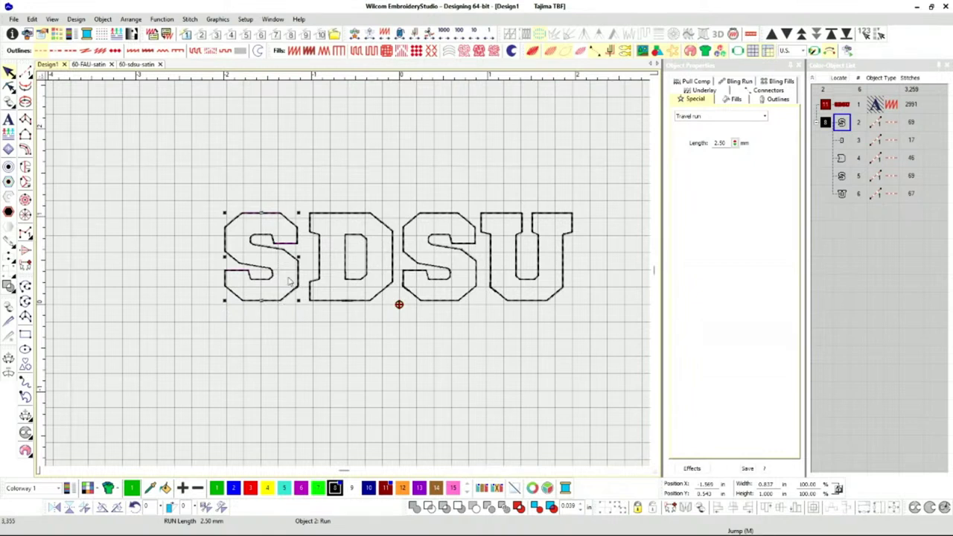
- Unhide the red SDSU lettering object so it displays together with its black outlines
click(828, 106)
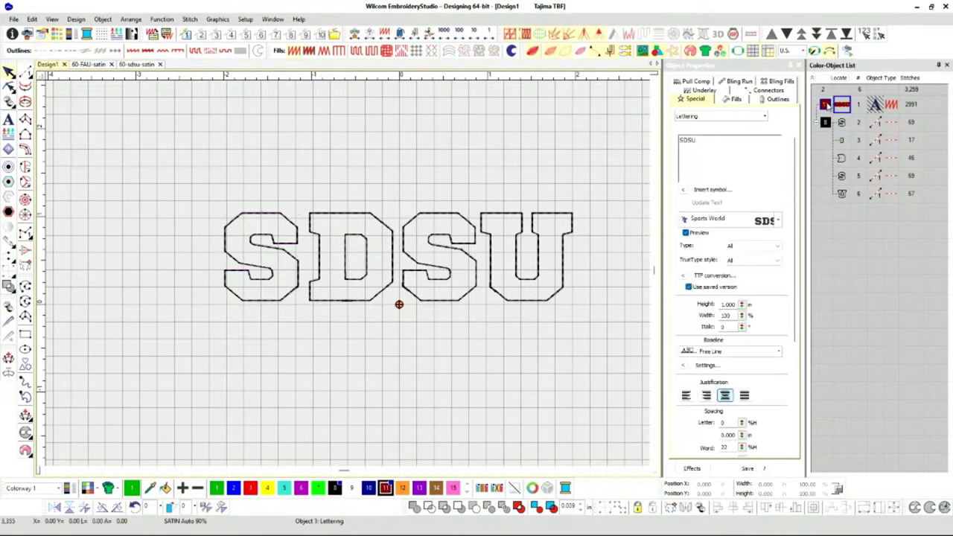
right_click(828, 107)
click(868, 245)
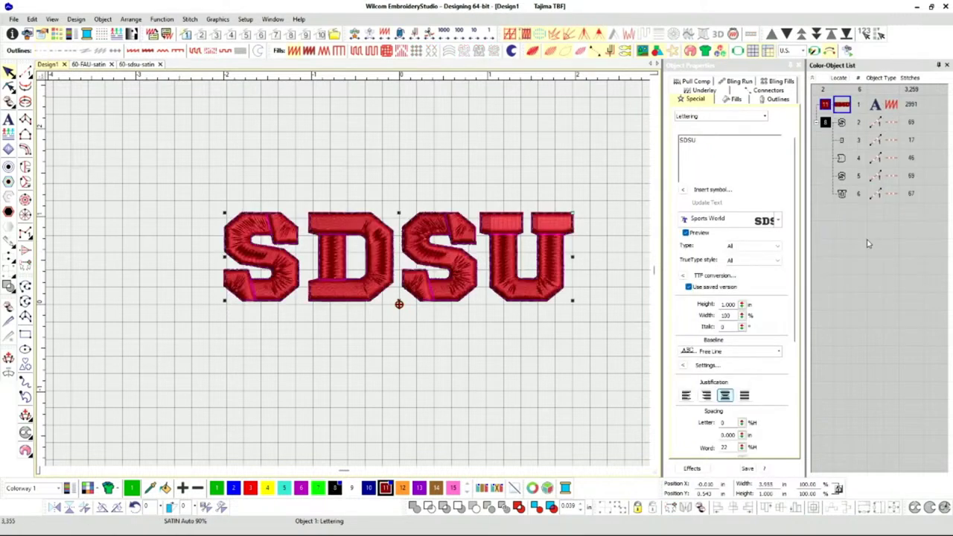
- Change the red SDSU lettering's fill to Tatami and inspect the stitches in the letters
click(357, 51)
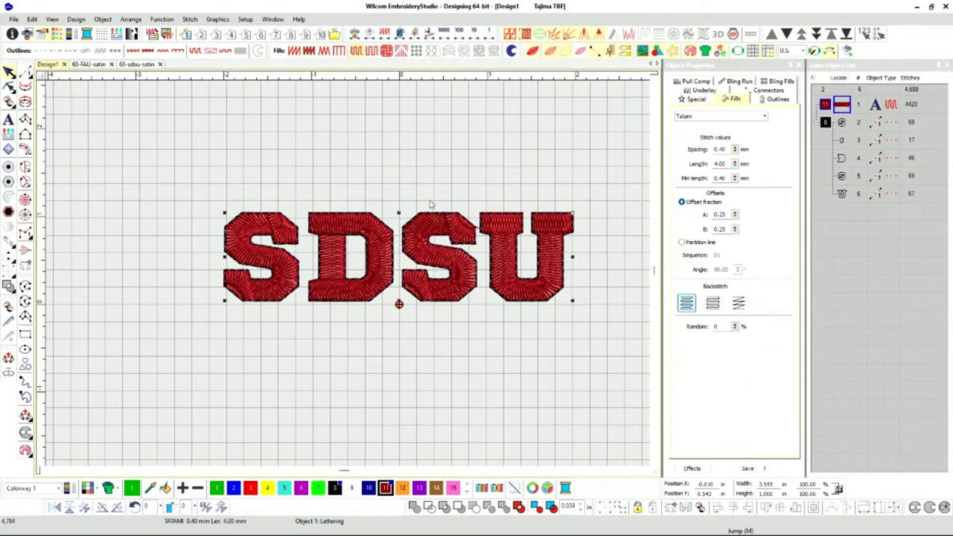
scroll(246, 287, up, 3)
scroll(349, 277, down, 2)
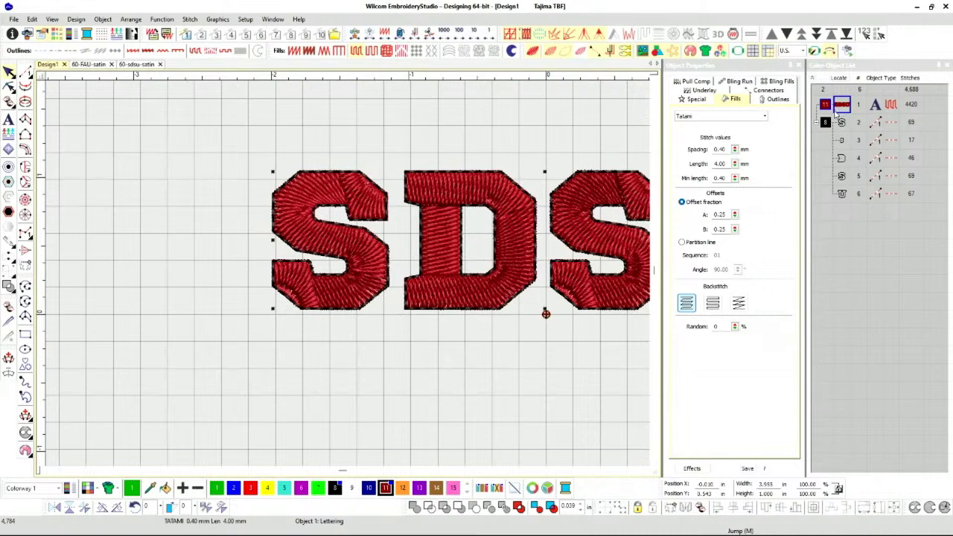
- Delete the red SDSU lettering object, keeping only the black run outlines
key(Delete)
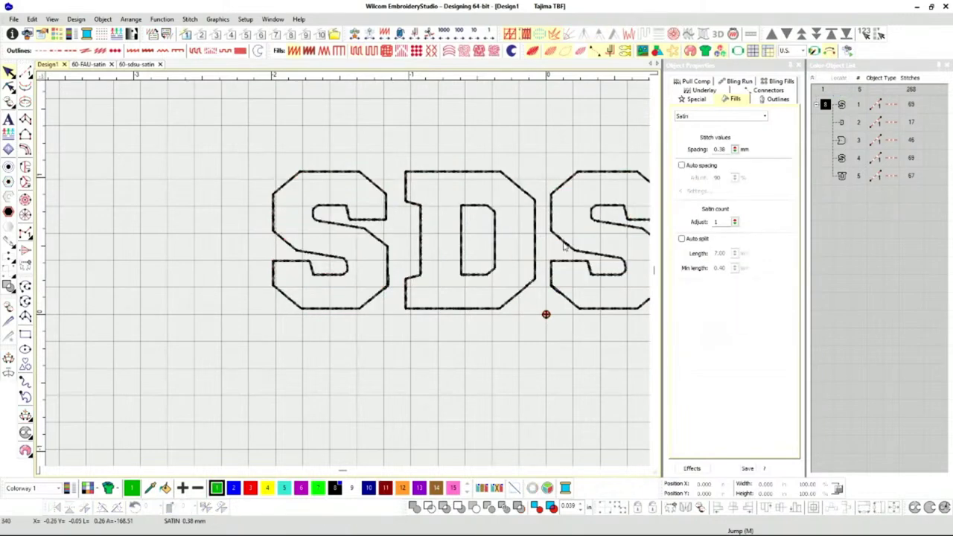
key(0)
scroll(255, 280, up, 2)
scroll(144, 198, down, 3)
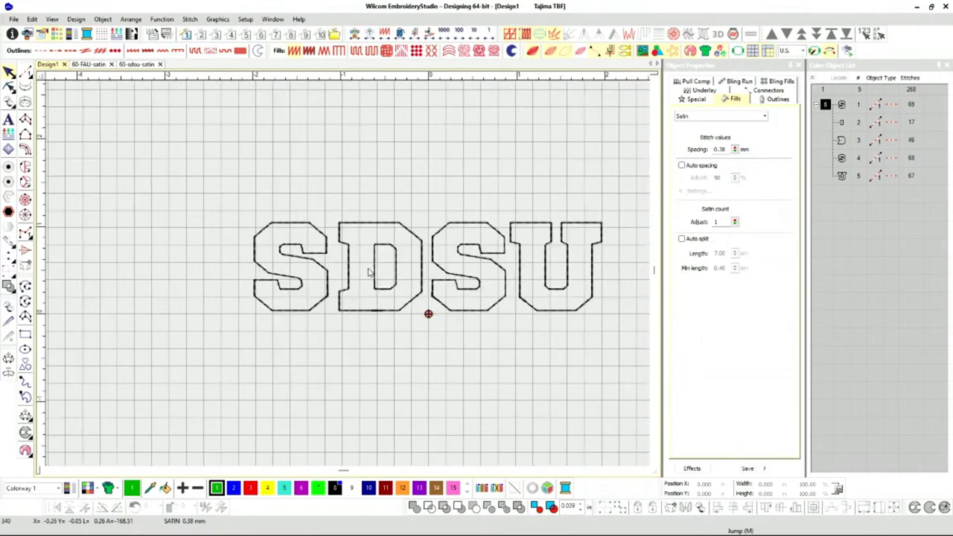
- Select all five SDSU run outlines and scale them proportionally to a width of 5 in
drag(170, 202, 551, 378)
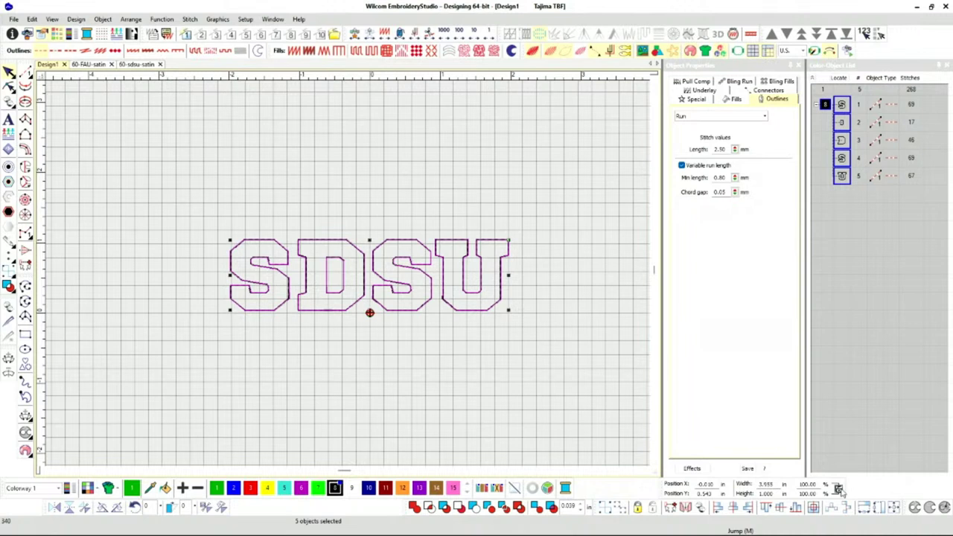
drag(777, 485, 755, 483)
text(5)
key(Return)
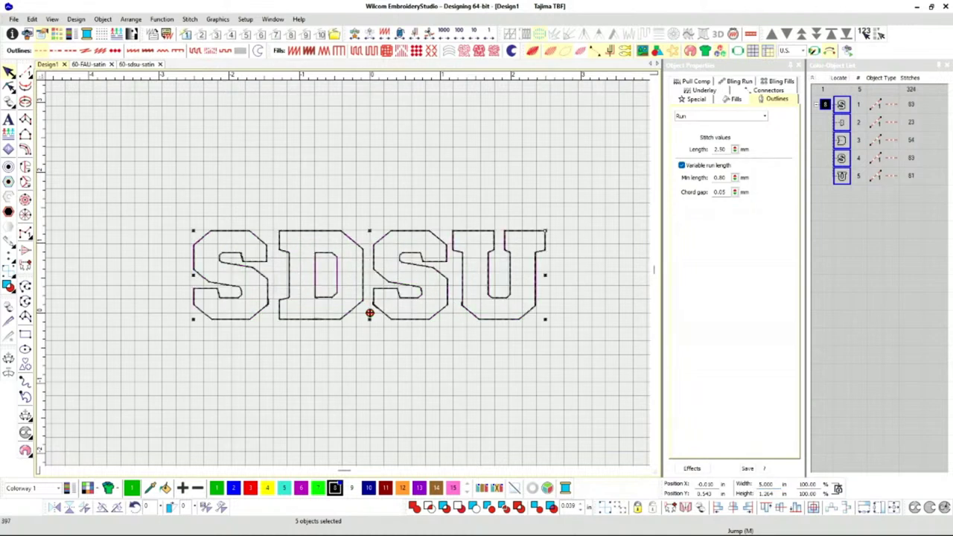